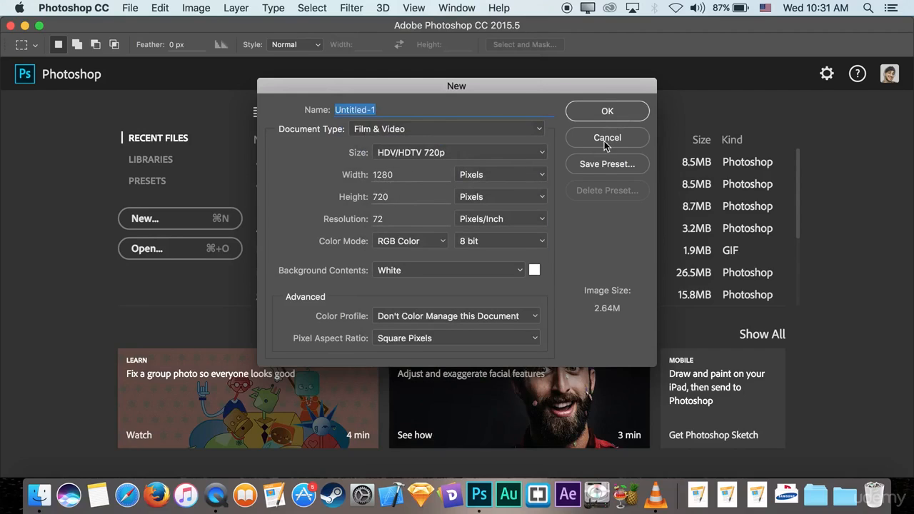
Step: Create a Film & Video document at the HDV/HDTV 720p size with white background, and create a video timeline for it
{"action": "left_click", "coordinate": [615, 118]}
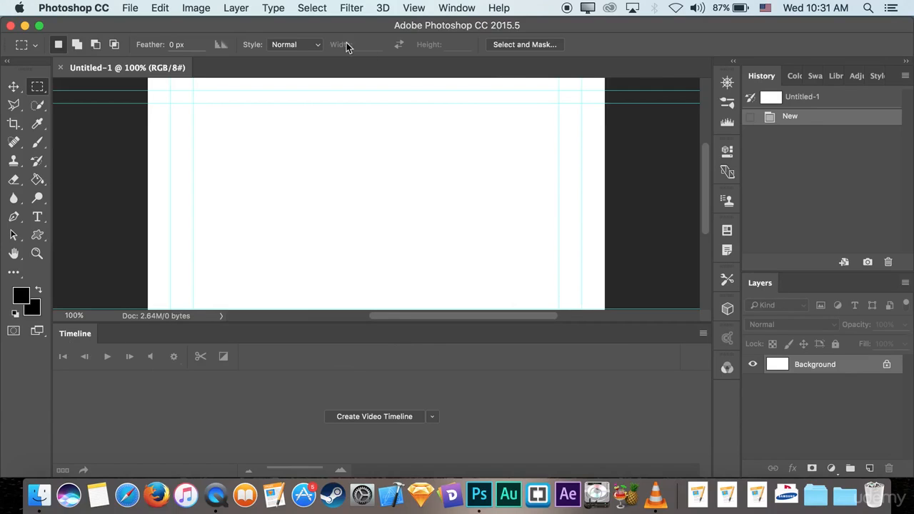
{"action": "left_click", "coordinate": [460, 9]}
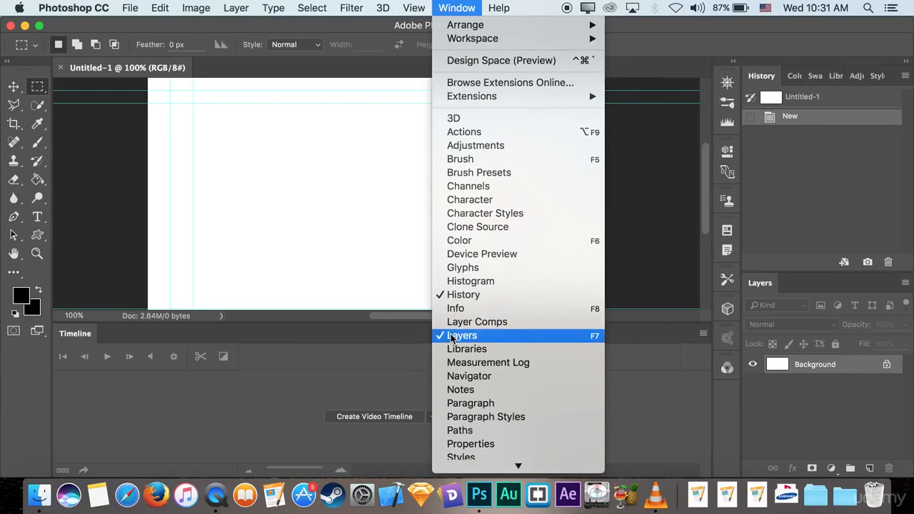
{"action": "scroll", "coordinate": [461, 336], "scroll_direction": "down", "scroll_amount": 5}
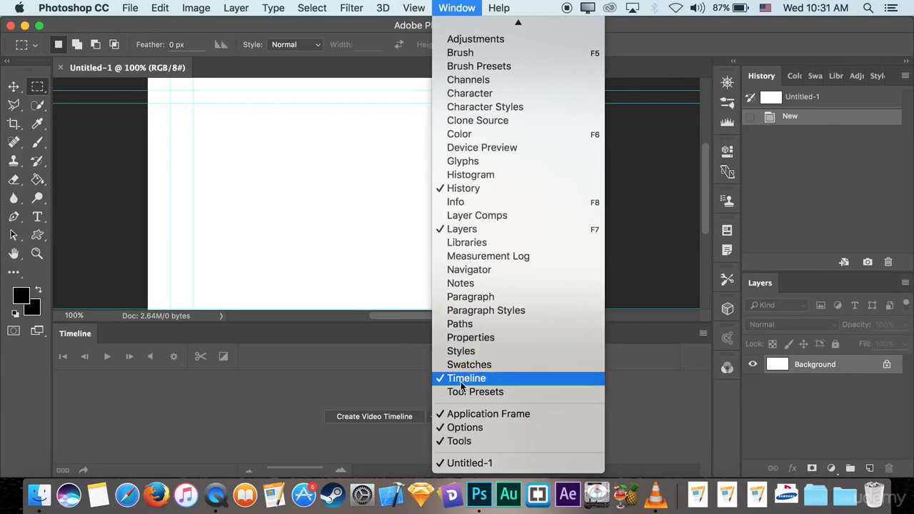
{"action": "left_click", "coordinate": [349, 395]}
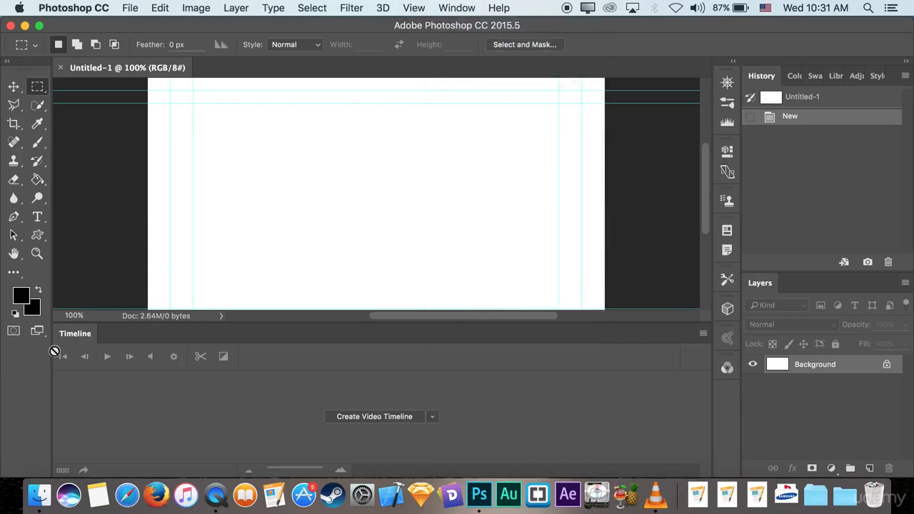
{"action": "left_click", "coordinate": [391, 417]}
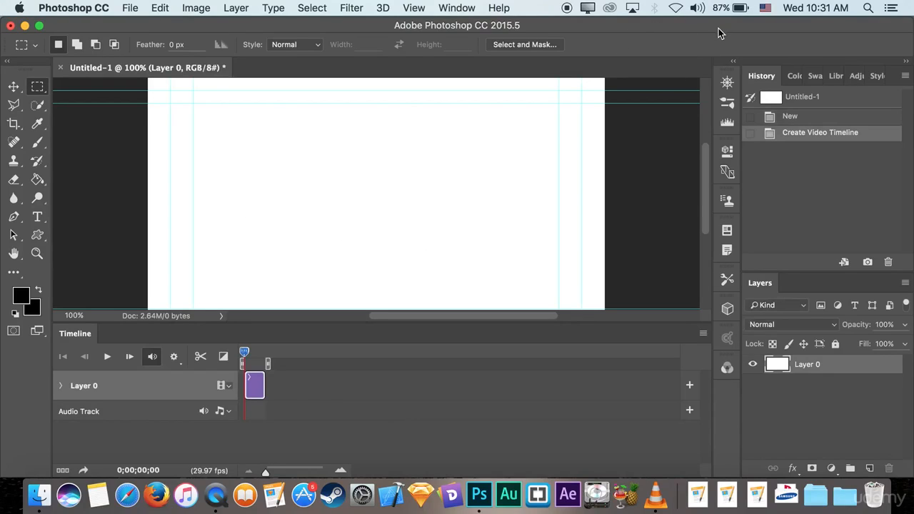
Step: Place the adidas-png image from the adidas logo desktop folder into the document
{"action": "left_click_drag", "start_coordinate": [714, 28], "coordinate": [711, 203]}
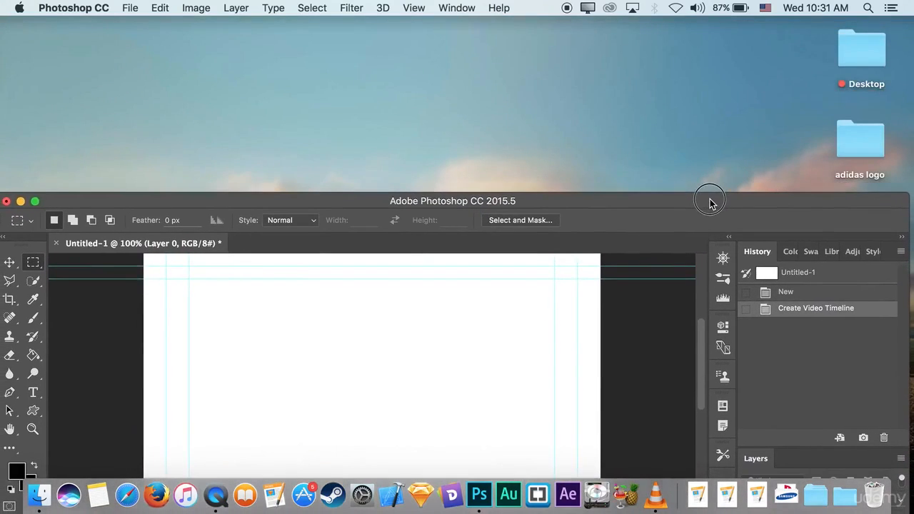
{"action": "double_click", "coordinate": [867, 135]}
{"action": "left_click_drag", "start_coordinate": [516, 72], "coordinate": [685, 43]}
{"action": "left_click", "coordinate": [729, 105]}
{"action": "left_click_drag", "start_coordinate": [658, 93], "coordinate": [344, 370]}
{"action": "left_click", "coordinate": [36, 203]}
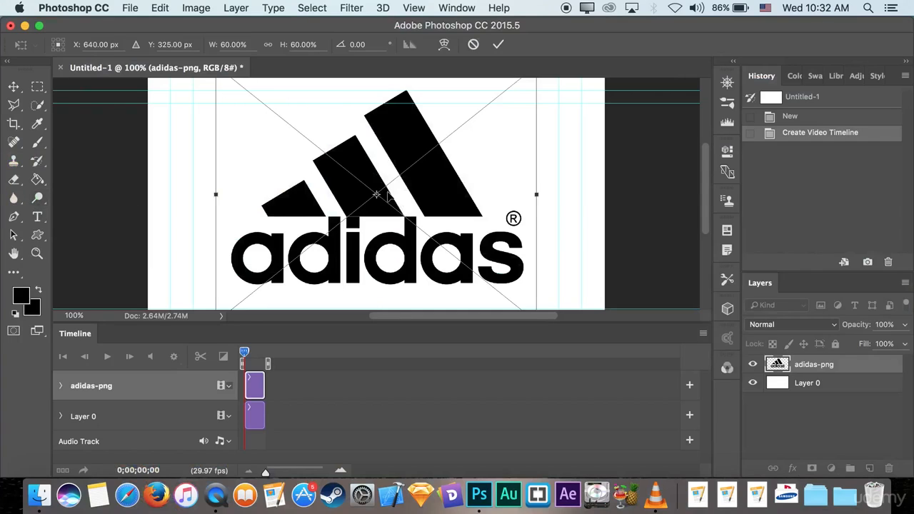
Step: Scale the placed logo down to about 46%, centre it on the canvas at X 640 px, Y 360 px and commit the placement
{"action": "key", "text": "super+0"}
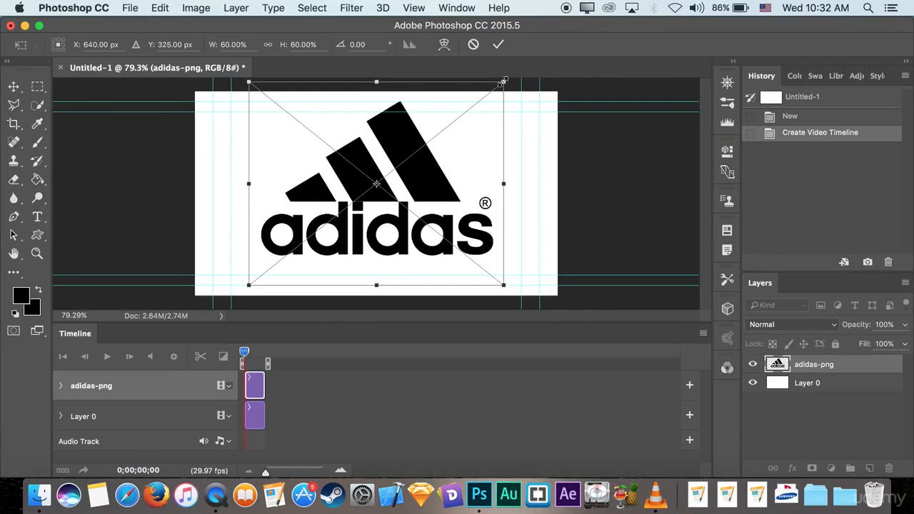
{"action": "left_click_drag", "start_coordinate": [503, 82], "coordinate": [476, 111]}
{"action": "left_click_drag", "start_coordinate": [433, 135], "coordinate": [434, 145]}
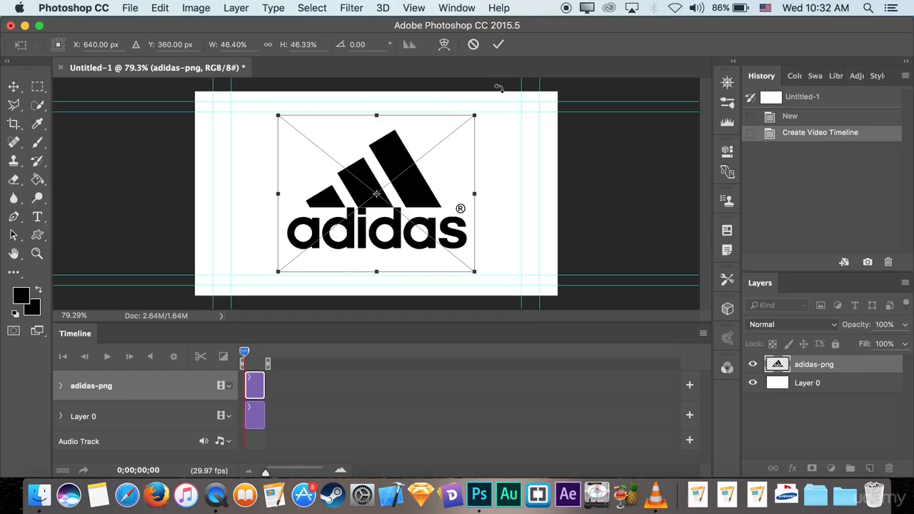
{"action": "left_click", "coordinate": [499, 45]}
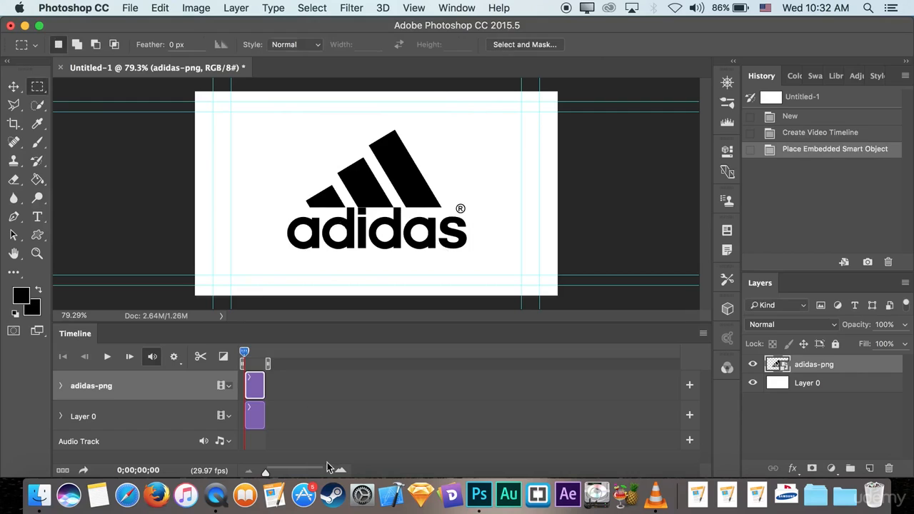
Step: Select the adidas lettering below the stripes with a rectangular marquee and copy it to a new layer
{"action": "left_click_drag", "start_coordinate": [265, 471], "coordinate": [293, 473]}
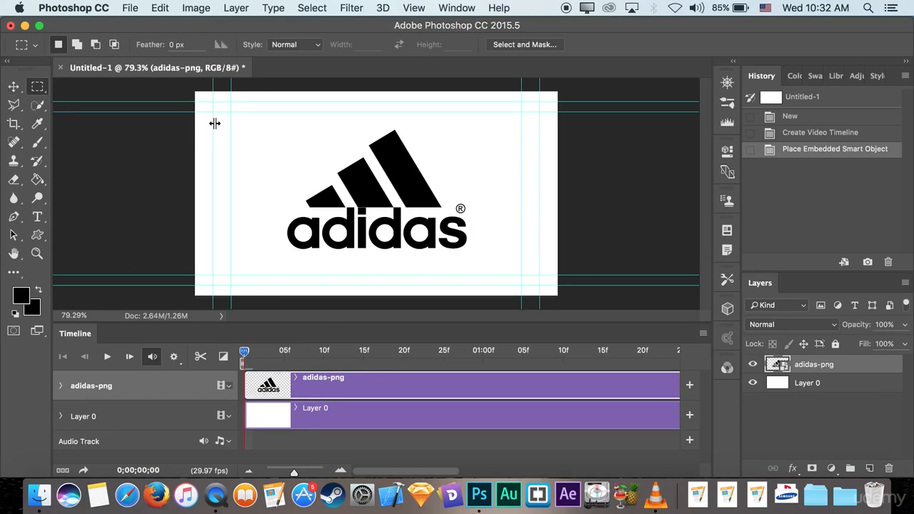
{"action": "key", "text": "super+1"}
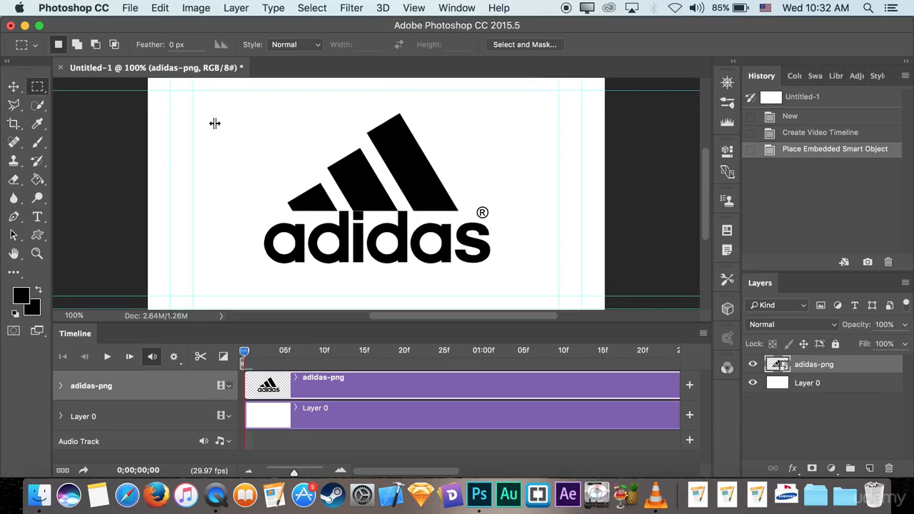
{"action": "key", "text": "super+equal"}
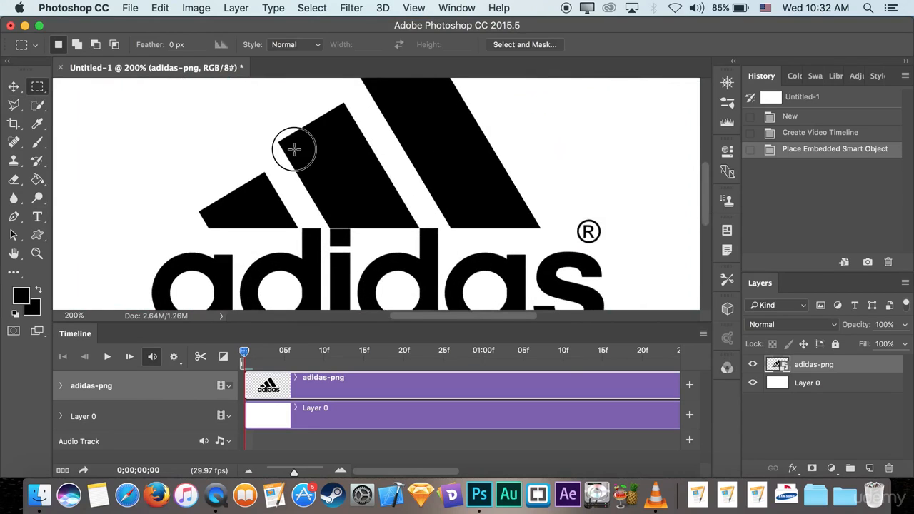
{"action": "scroll", "coordinate": [294, 149], "scroll_direction": "down", "scroll_amount": 5}
{"action": "scroll", "coordinate": [294, 148], "scroll_direction": "left", "scroll_amount": 3}
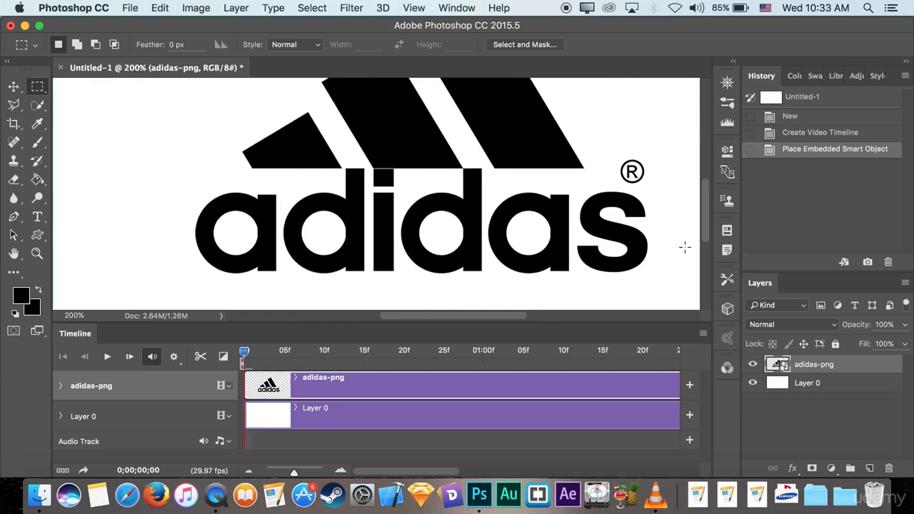
{"action": "left_click", "coordinate": [39, 88]}
{"action": "left_click", "coordinate": [37, 92]}
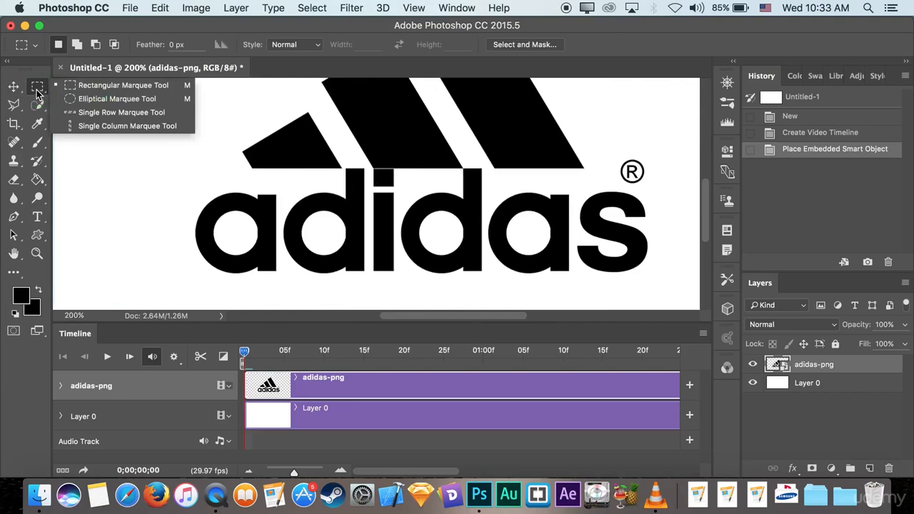
{"action": "left_click", "coordinate": [39, 94]}
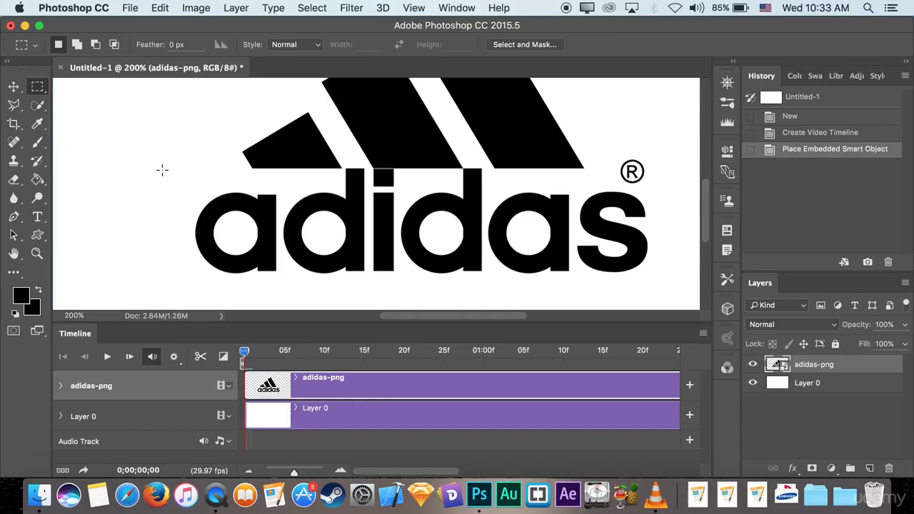
{"action": "left_click_drag", "start_coordinate": [149, 165], "coordinate": [658, 309]}
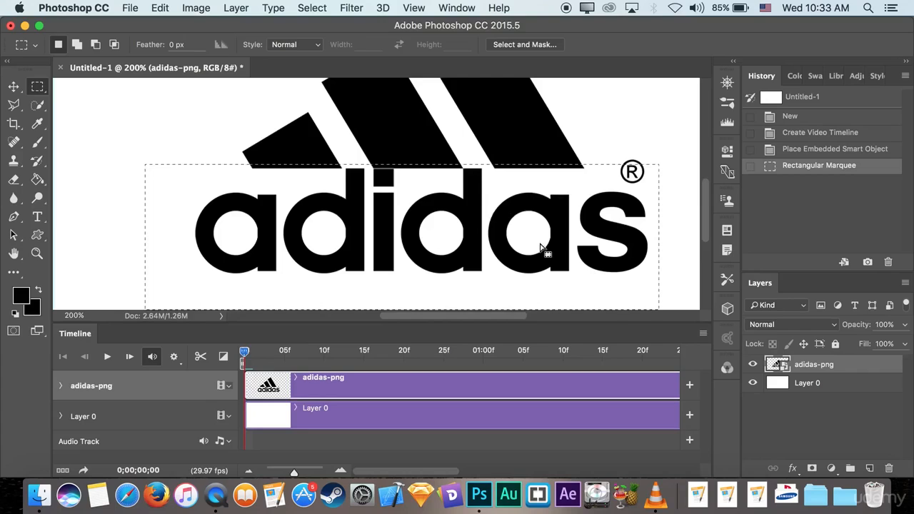
{"action": "right_click", "coordinate": [488, 191]}
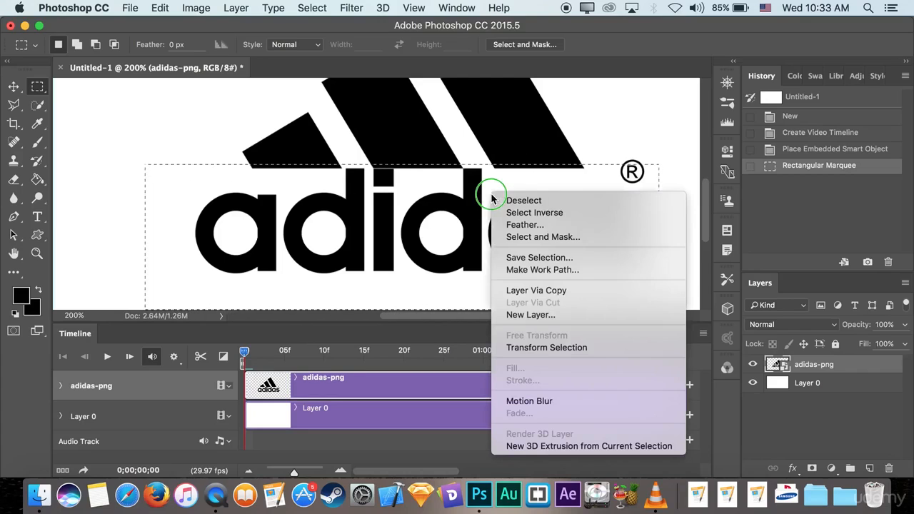
{"action": "left_click", "coordinate": [531, 291]}
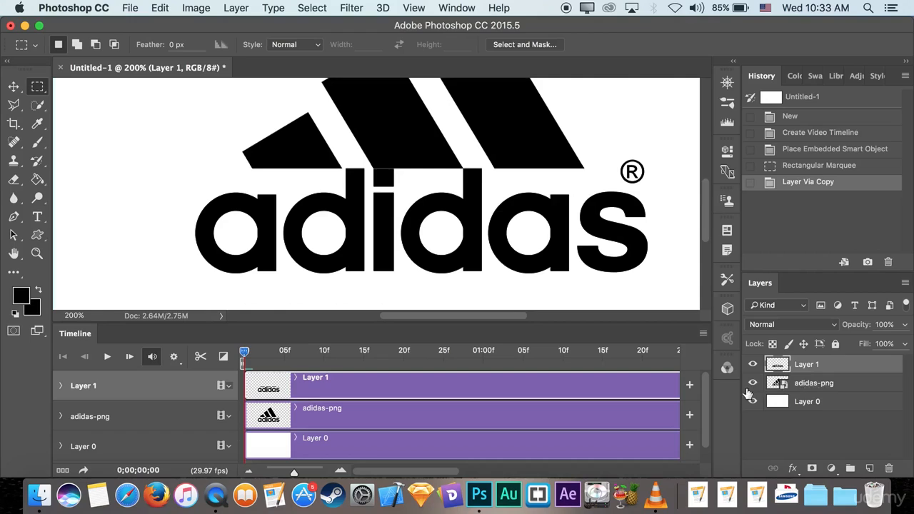
Step: Hide the adidas-png layer and erase the leftover stripe slivers above the copied lettering
{"action": "left_click", "coordinate": [753, 383]}
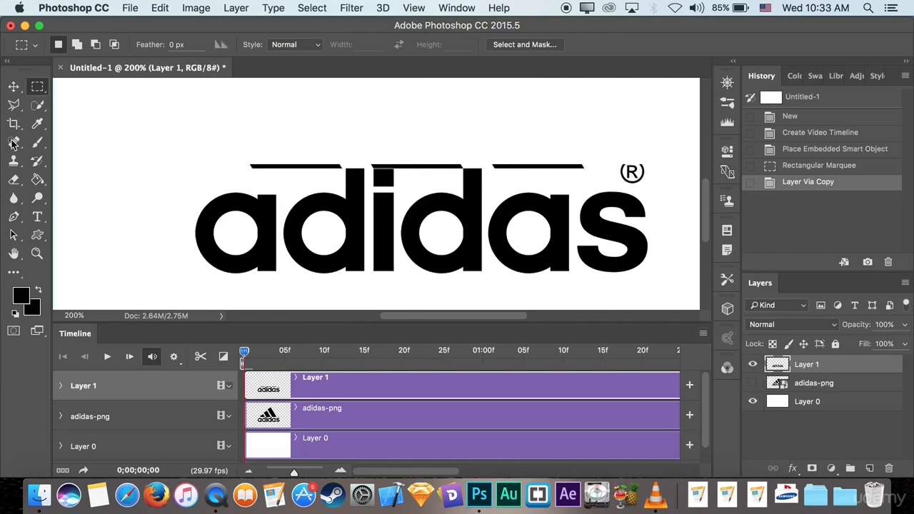
{"action": "left_click", "coordinate": [15, 182]}
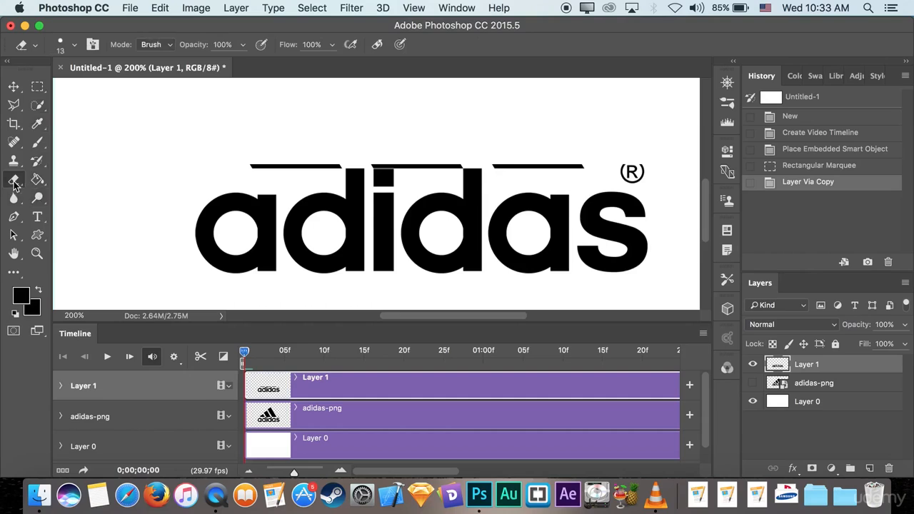
{"action": "left_click", "coordinate": [15, 183]}
{"action": "mouse_move", "coordinate": [243, 164]}
{"action": "left_mouse_down"}
{"action": "mouse_move", "coordinate": [329, 158]}
{"action": "mouse_move", "coordinate": [320, 170]}
{"action": "mouse_move", "coordinate": [339, 168]}
{"action": "left_mouse_up"}
{"action": "mouse_move", "coordinate": [402, 164]}
{"action": "left_mouse_down"}
{"action": "mouse_move", "coordinate": [456, 162]}
{"action": "mouse_move", "coordinate": [411, 167]}
{"action": "mouse_move", "coordinate": [490, 155]}
{"action": "mouse_move", "coordinate": [502, 164]}
{"action": "mouse_move", "coordinate": [496, 168]}
{"action": "mouse_move", "coordinate": [603, 163]}
{"action": "mouse_move", "coordinate": [645, 182]}
{"action": "mouse_move", "coordinate": [610, 170]}
{"action": "left_mouse_up"}
{"action": "mouse_move", "coordinate": [402, 164]}
{"action": "left_mouse_down"}
{"action": "mouse_move", "coordinate": [370, 164]}
{"action": "mouse_move", "coordinate": [408, 160]}
{"action": "left_mouse_up"}
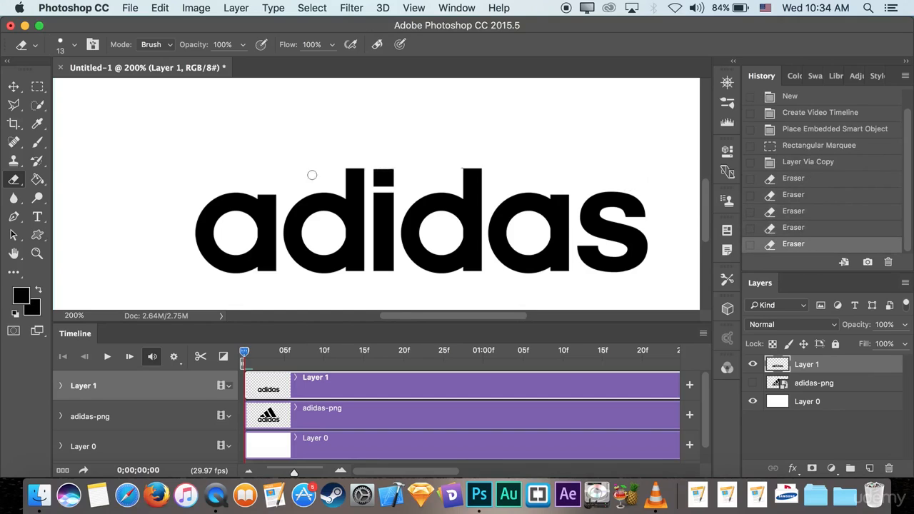
Step: Rename the copied lettering layer as "letters", hide it and show the adidas-png layer again
{"action": "double_click", "coordinate": [808, 365]}
{"action": "key", "text": "BackSpace"}
{"action": "key", "text": "Return"}
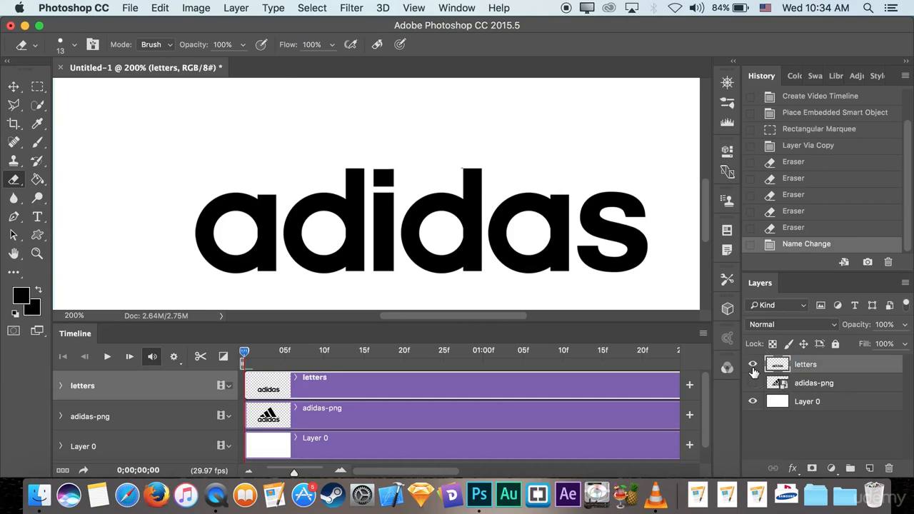
{"action": "left_click", "coordinate": [753, 364]}
{"action": "left_click", "coordinate": [753, 382]}
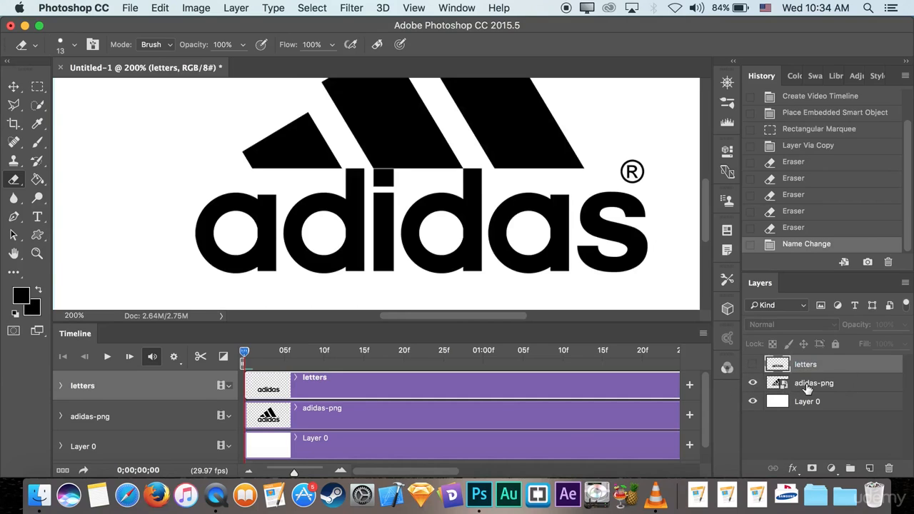
Step: Copy the three stripes from the adidas-png layer to a new layer using a rectangular marquee, and hide adidas-png
{"action": "left_click", "coordinate": [815, 390]}
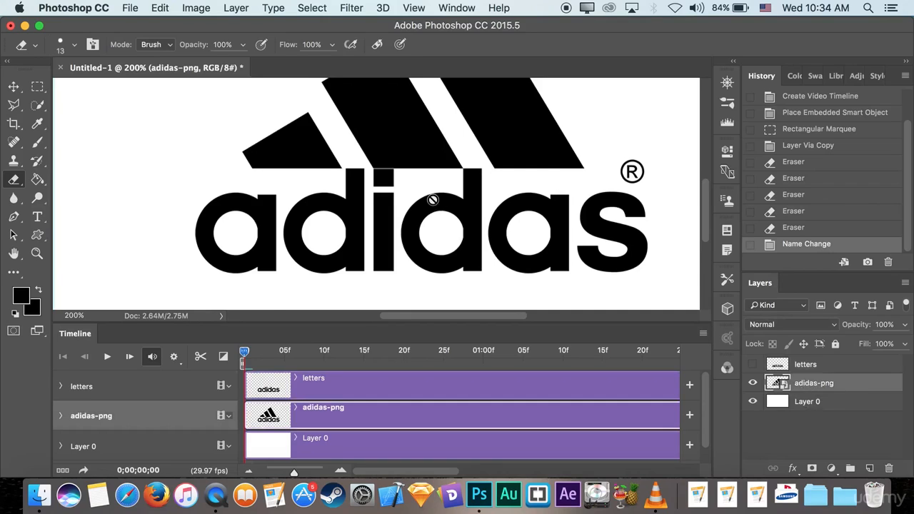
{"action": "scroll", "coordinate": [432, 198], "scroll_direction": "up", "scroll_amount": 4}
{"action": "scroll", "coordinate": [432, 199], "scroll_direction": "up", "scroll_amount": 3}
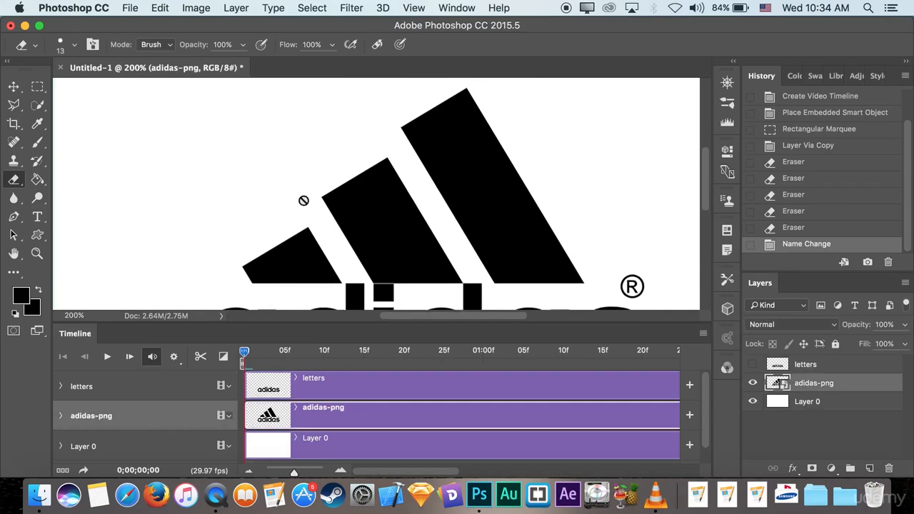
{"action": "left_click", "coordinate": [38, 86]}
{"action": "scroll", "coordinate": [279, 137], "scroll_direction": "up", "scroll_amount": 1}
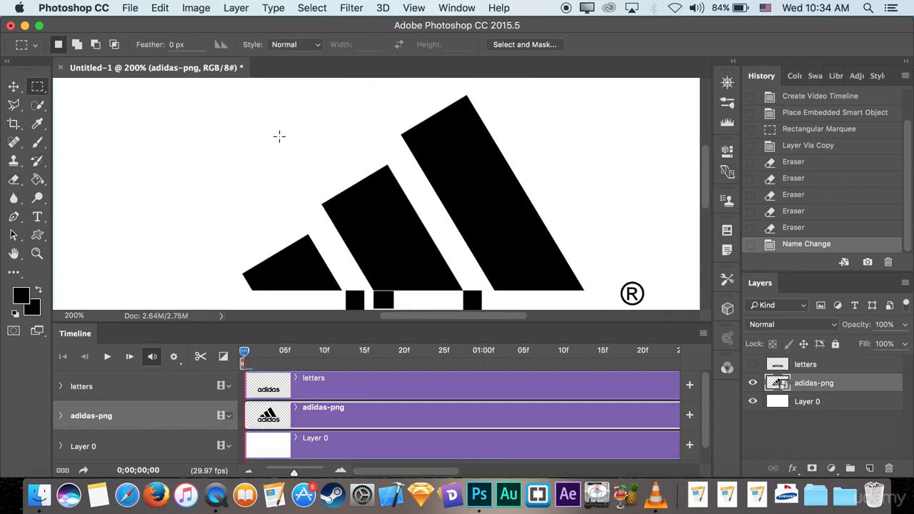
{"action": "left_click_drag", "start_coordinate": [159, 81], "coordinate": [513, 250]}
{"action": "left_click_drag", "start_coordinate": [622, 288], "coordinate": [640, 290]}
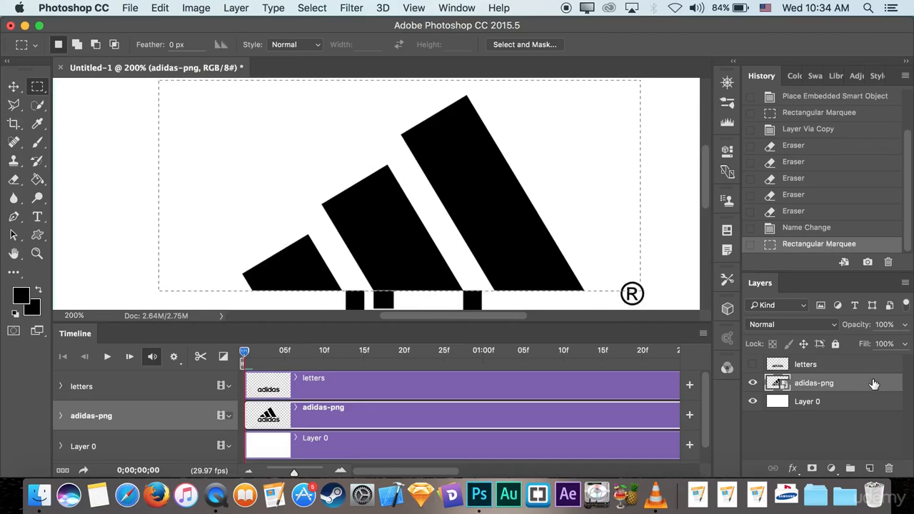
{"action": "key", "text": "ctrl+j"}
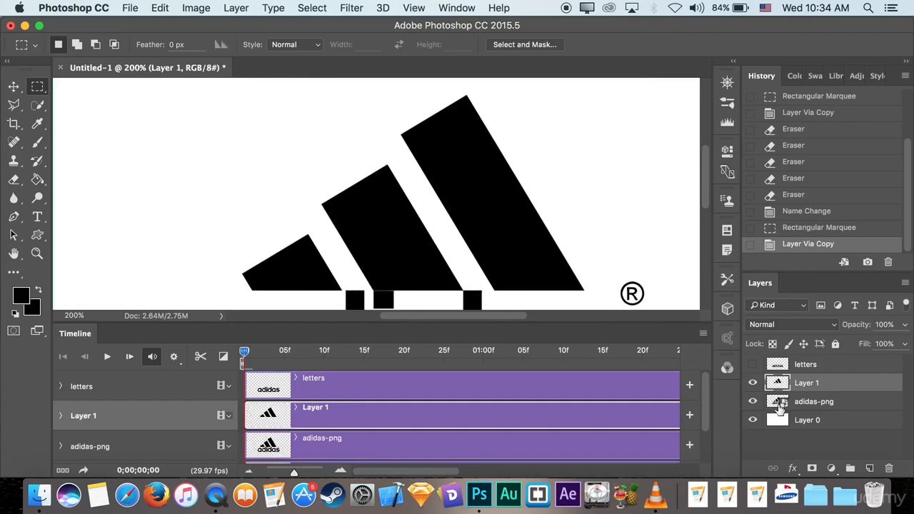
{"action": "left_click", "coordinate": [753, 402]}
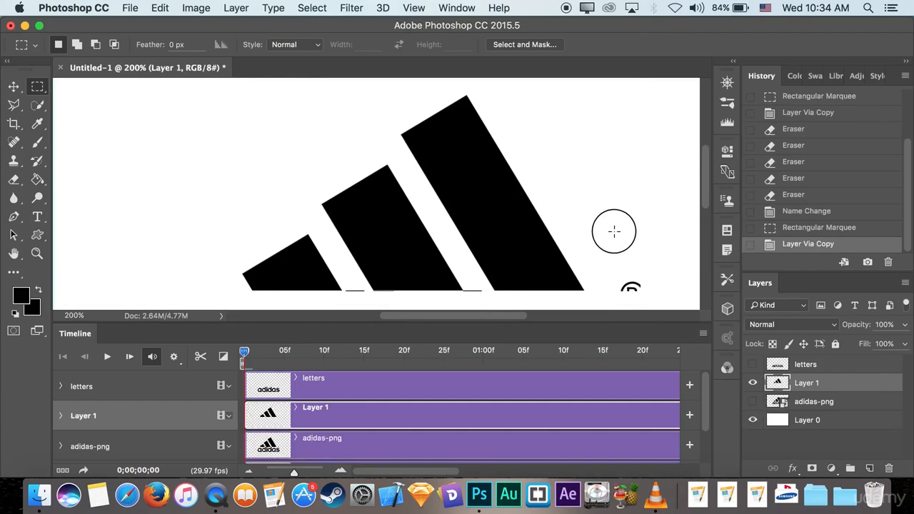
Step: Try to remove the leftover letter sliver beside the smallest stripe with the Spot Healing Brush, and undo the stroke
{"action": "scroll", "coordinate": [612, 235], "scroll_direction": "down", "scroll_amount": 3}
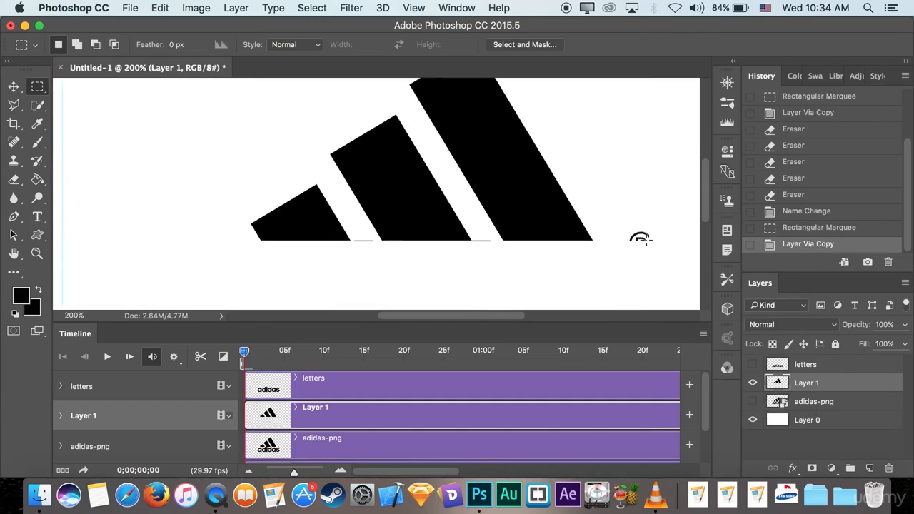
{"action": "key", "text": "super+equal"}
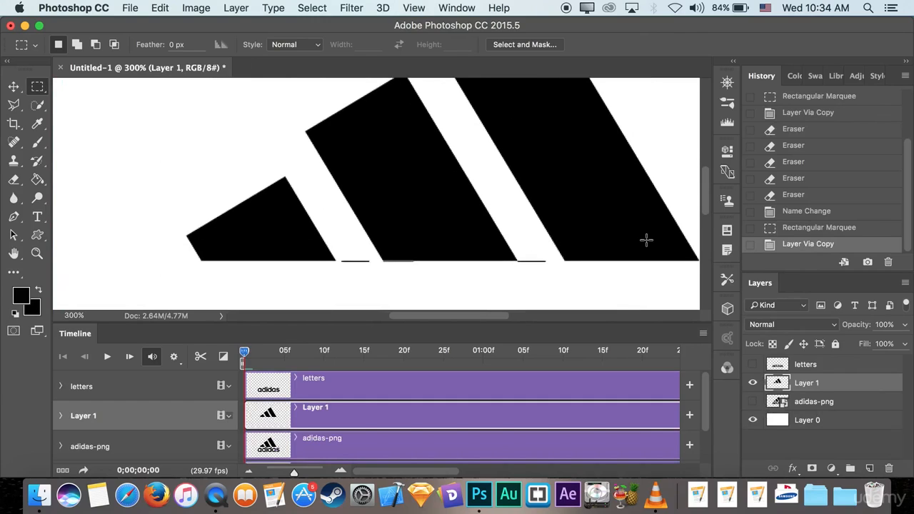
{"action": "left_click", "coordinate": [13, 141]}
{"action": "left_click_drag", "start_coordinate": [351, 260], "coordinate": [360, 266]}
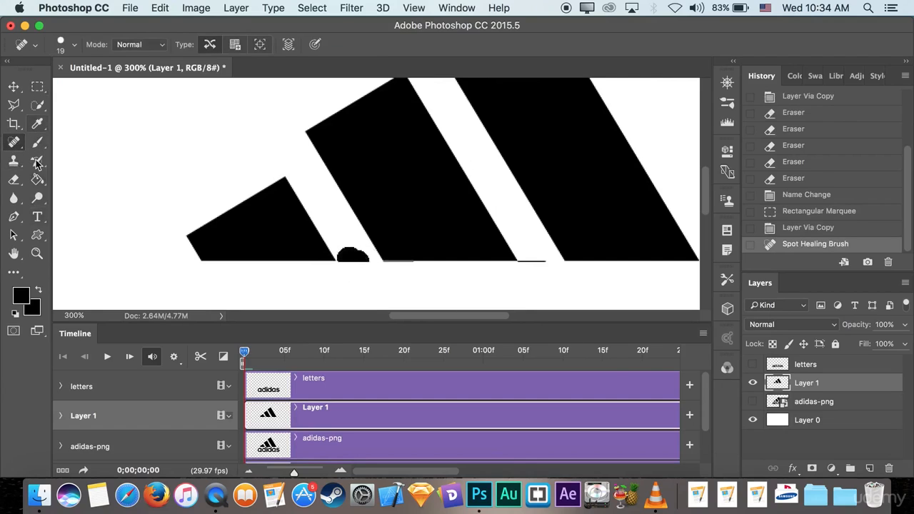
{"action": "left_click", "coordinate": [14, 178]}
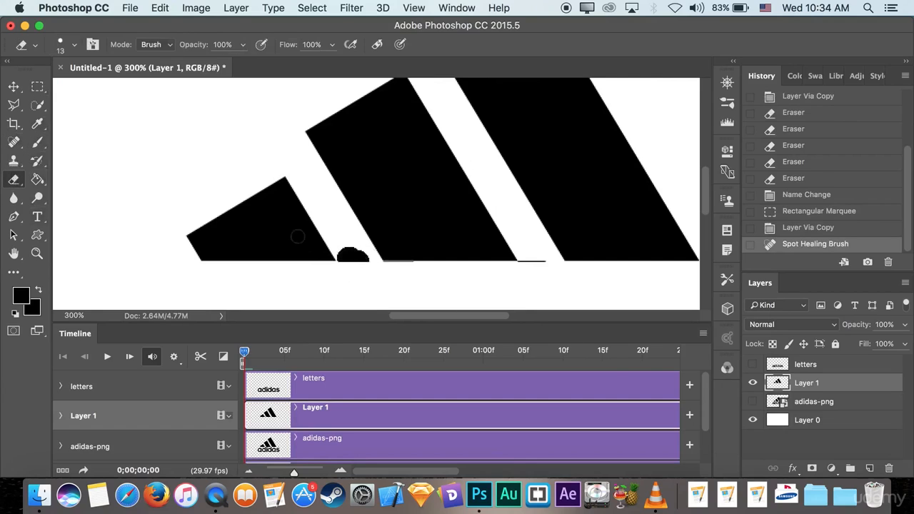
{"action": "left_click", "coordinate": [795, 229]}
Step: Erase the leftover letter slivers and the remnant of the registered-trademark symbol around the bottom of the copied stripes
{"action": "left_click_drag", "start_coordinate": [348, 258], "coordinate": [363, 264]}
{"action": "mouse_move", "coordinate": [549, 263]}
{"action": "left_mouse_down"}
{"action": "mouse_move", "coordinate": [525, 262]}
{"action": "mouse_move", "coordinate": [539, 269]}
{"action": "left_mouse_up"}
{"action": "left_click_drag", "start_coordinate": [373, 254], "coordinate": [290, 255]}
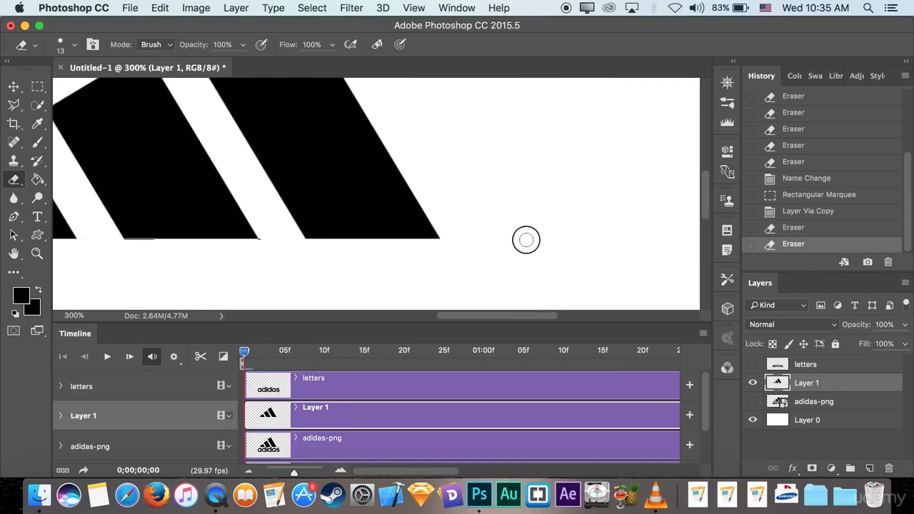
{"action": "left_click", "coordinate": [526, 240]}
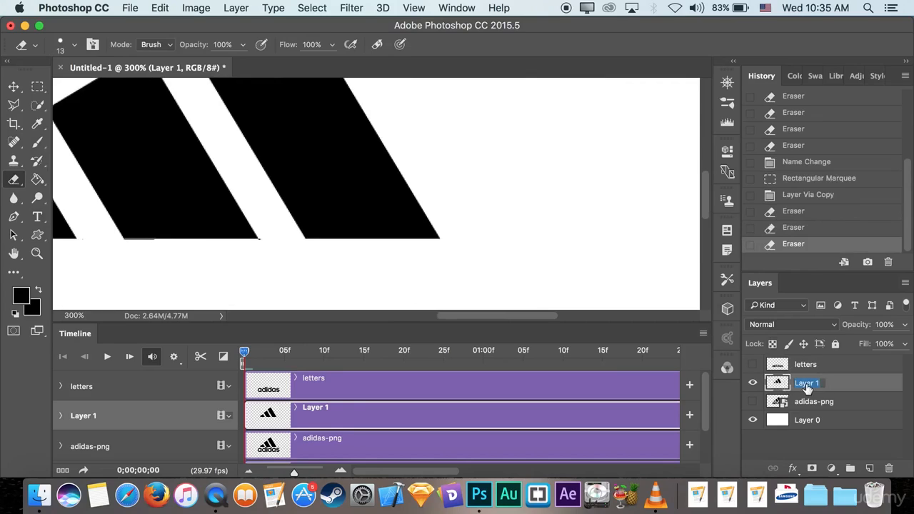
Step: Rename the copied stripes layer as "shapes", hide it and show the adidas-png layer again
{"action": "type", "text": "shapes"}
{"action": "key", "text": "Return"}
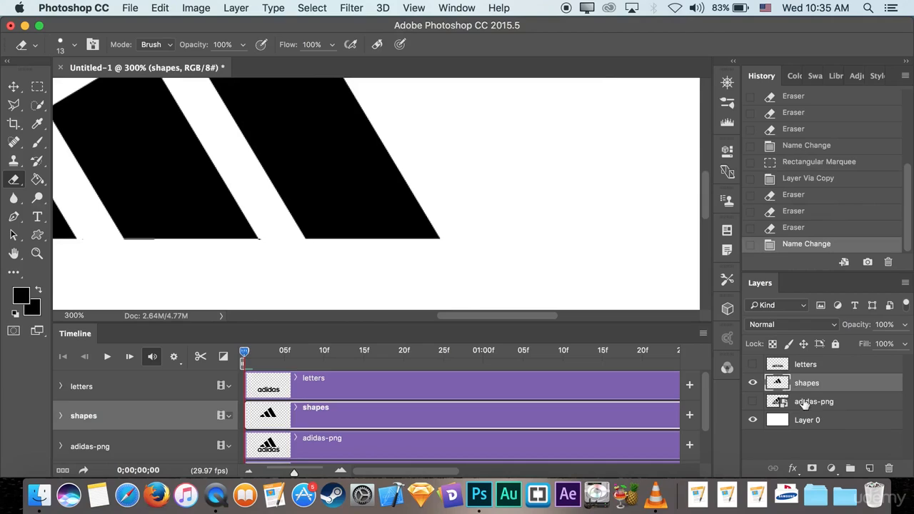
{"action": "left_click", "coordinate": [753, 383]}
{"action": "left_click", "coordinate": [754, 402]}
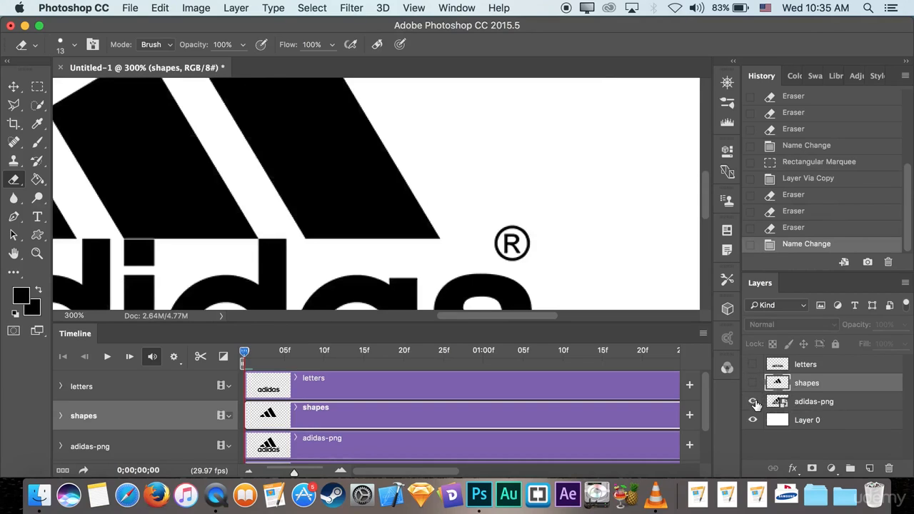
Step: Copy the ® symbol from the adidas-png layer to a new layer using a rectangular marquee
{"action": "left_click", "coordinate": [812, 405]}
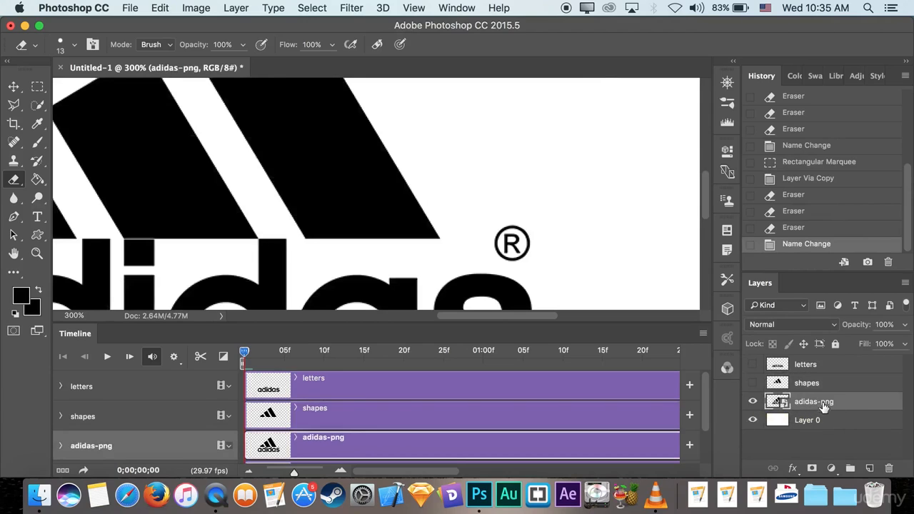
{"action": "left_click", "coordinate": [38, 87]}
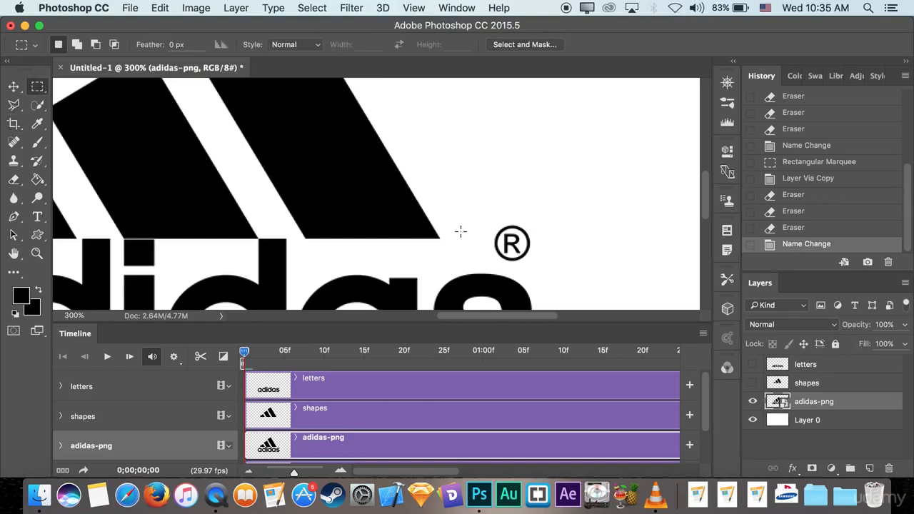
{"action": "left_click_drag", "start_coordinate": [488, 217], "coordinate": [545, 268]}
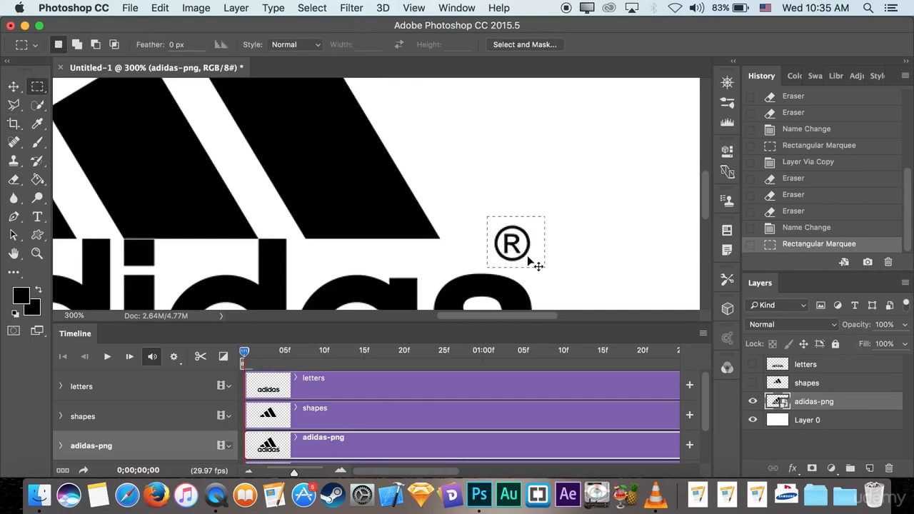
{"action": "key", "text": "ctrl+j"}
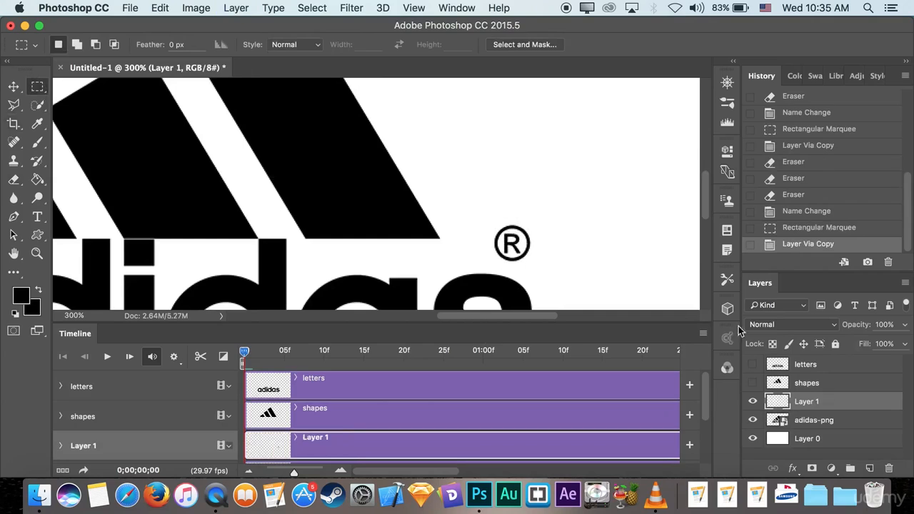
Step: Rename the copied ® symbol layer as "R" and hide the adidas-png layer
{"action": "double_click", "coordinate": [807, 402]}
{"action": "type", "text": "R"}
{"action": "key", "text": "Return"}
{"action": "left_click", "coordinate": [753, 420]}
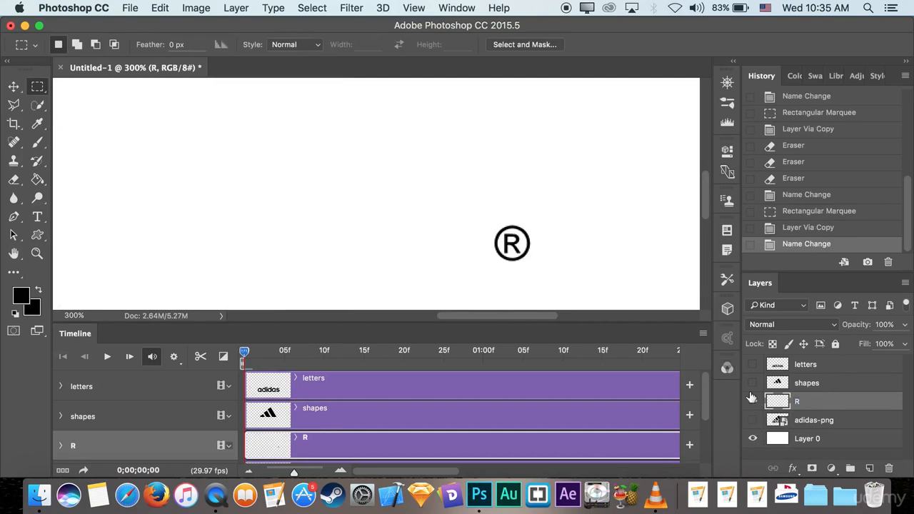
Step: Compare the artwork with adidas-png shown and hidden, and delete the adidas-png layer
{"action": "left_click", "coordinate": [753, 421]}
{"action": "left_click", "coordinate": [753, 421]}
{"action": "left_click", "coordinate": [753, 421]}
{"action": "left_click", "coordinate": [796, 425]}
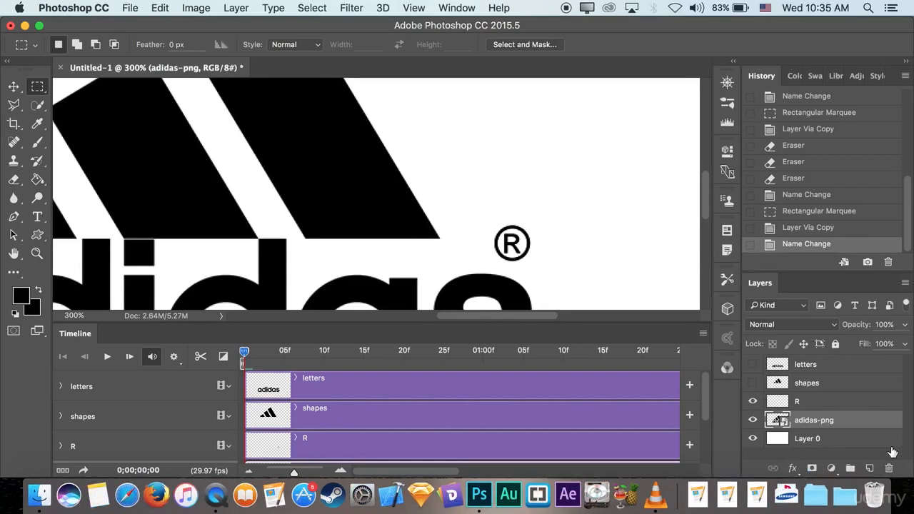
{"action": "left_click", "coordinate": [889, 469]}
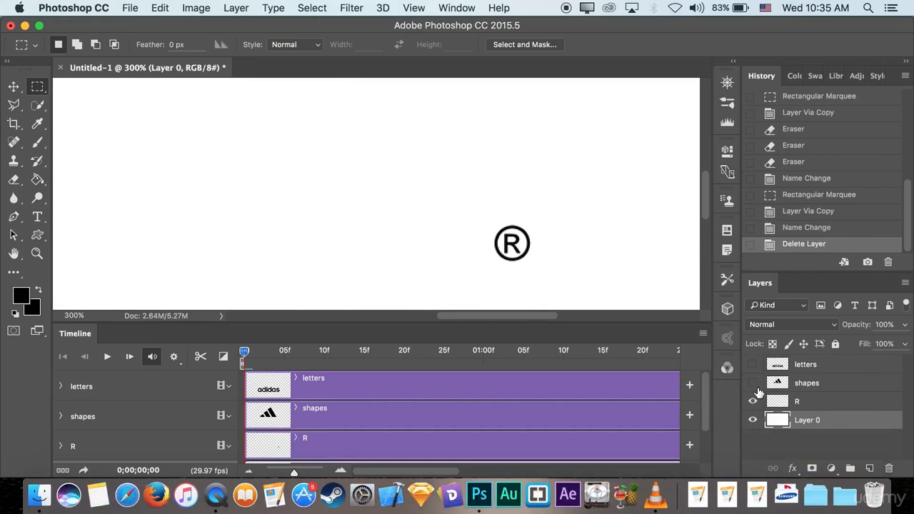
Step: Show the shapes and letters layers again, fit the whole logo in view and select the R layer
{"action": "left_click", "coordinate": [753, 383]}
{"action": "left_click", "coordinate": [753, 364]}
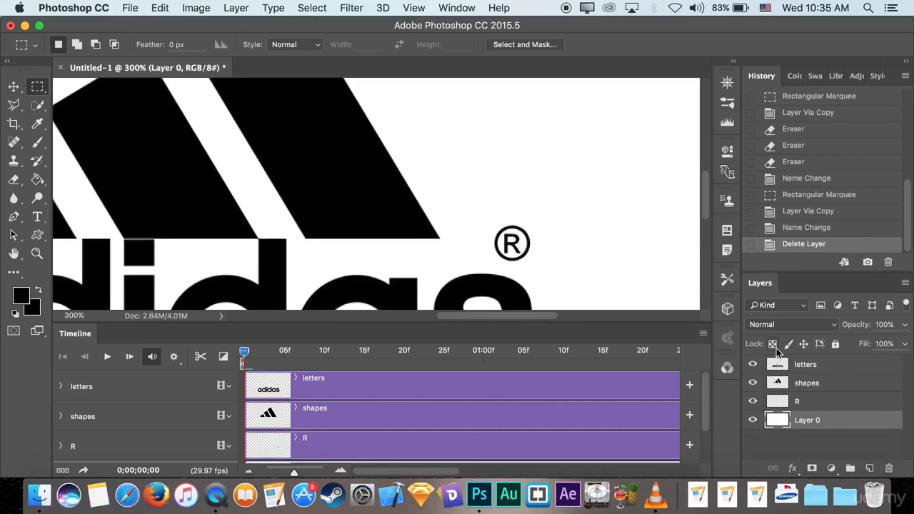
{"action": "key", "text": "super+0"}
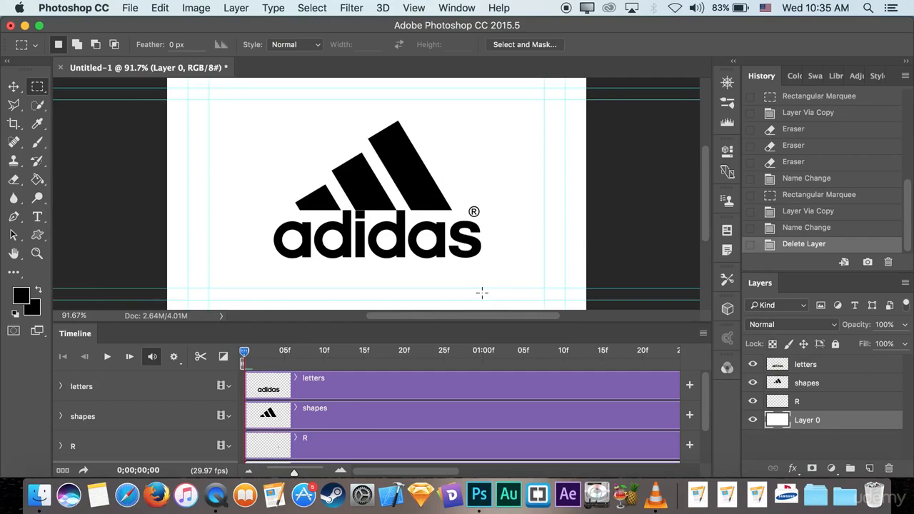
{"action": "left_click", "coordinate": [833, 400]}
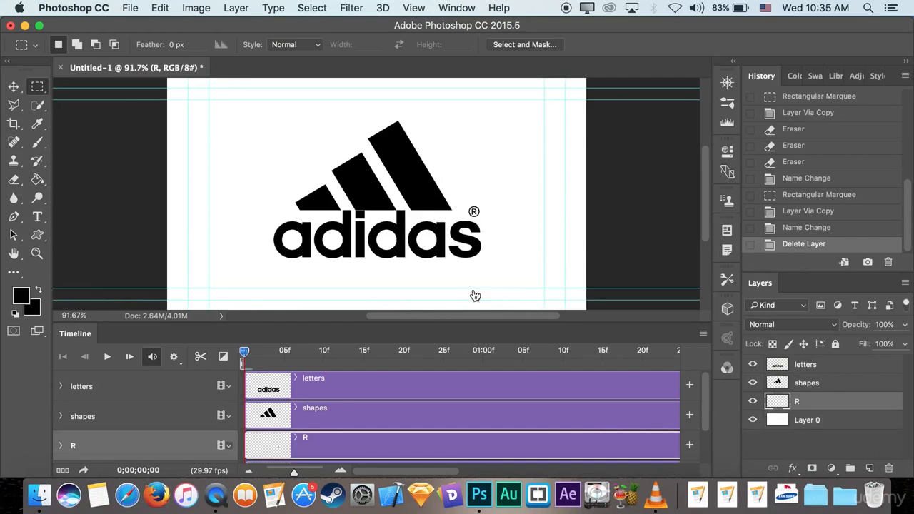